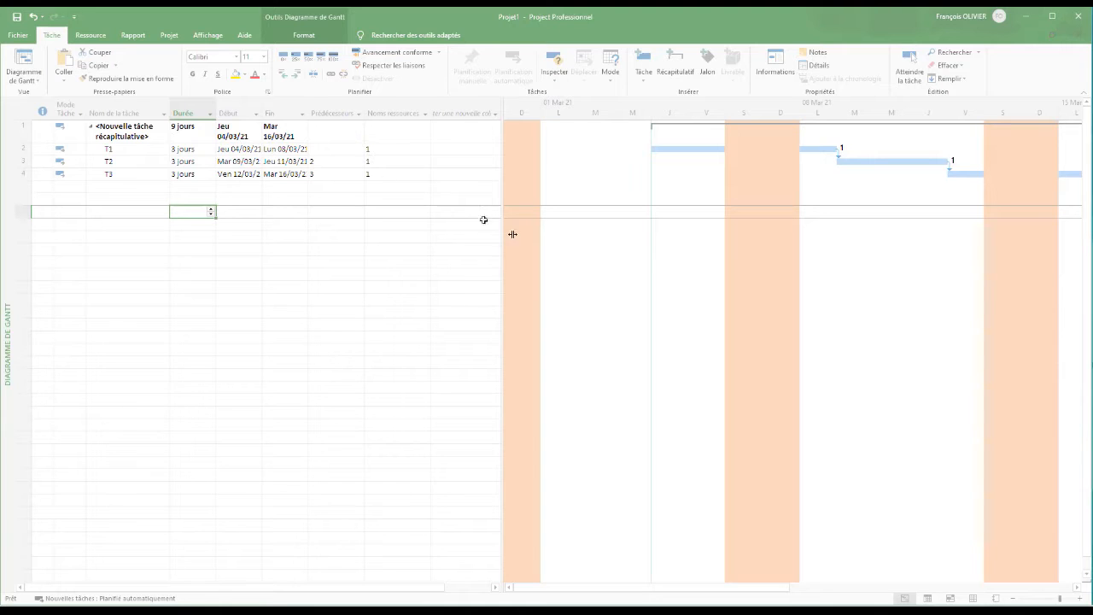
- Look up the resource's standard rate in the resource sheet (Tableau des ressources) and return to the Gantt chart view
drag(684, 592, 712, 593)
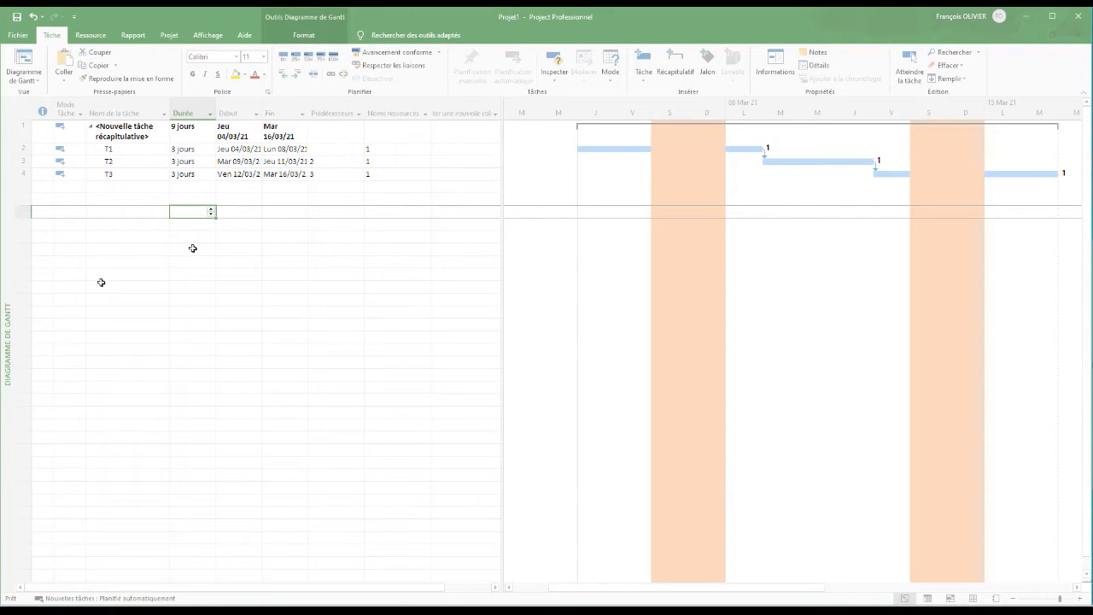
right_click(12, 297)
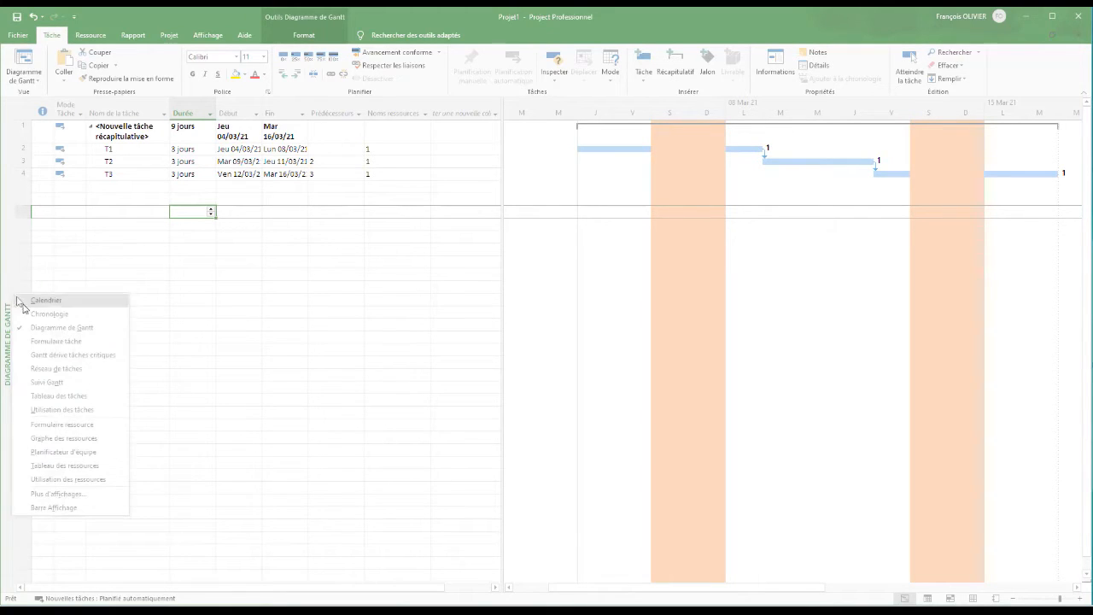
click(66, 465)
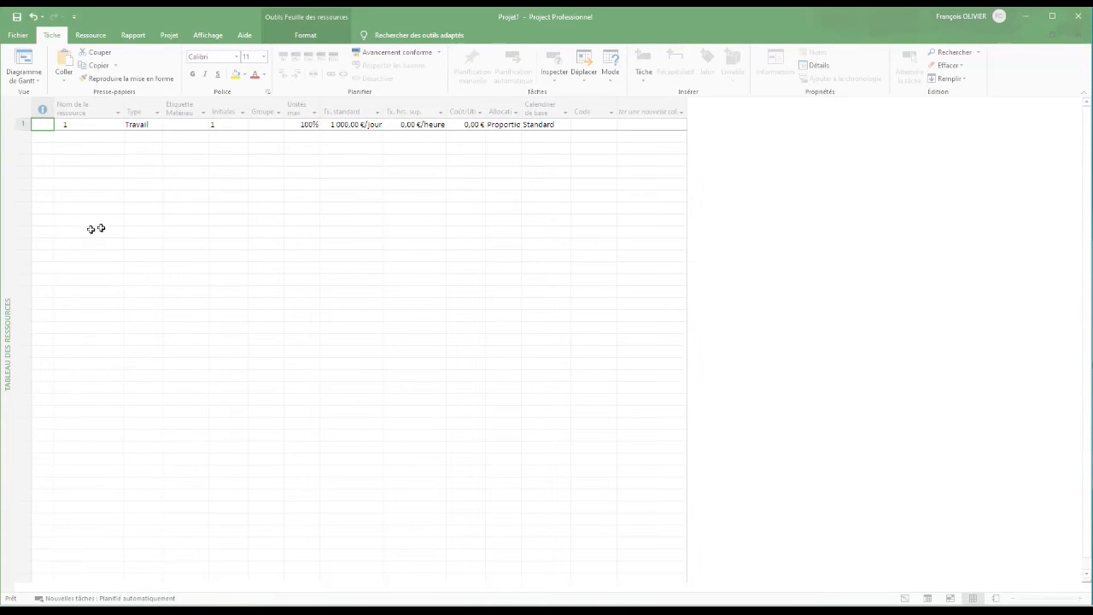
right_click(11, 265)
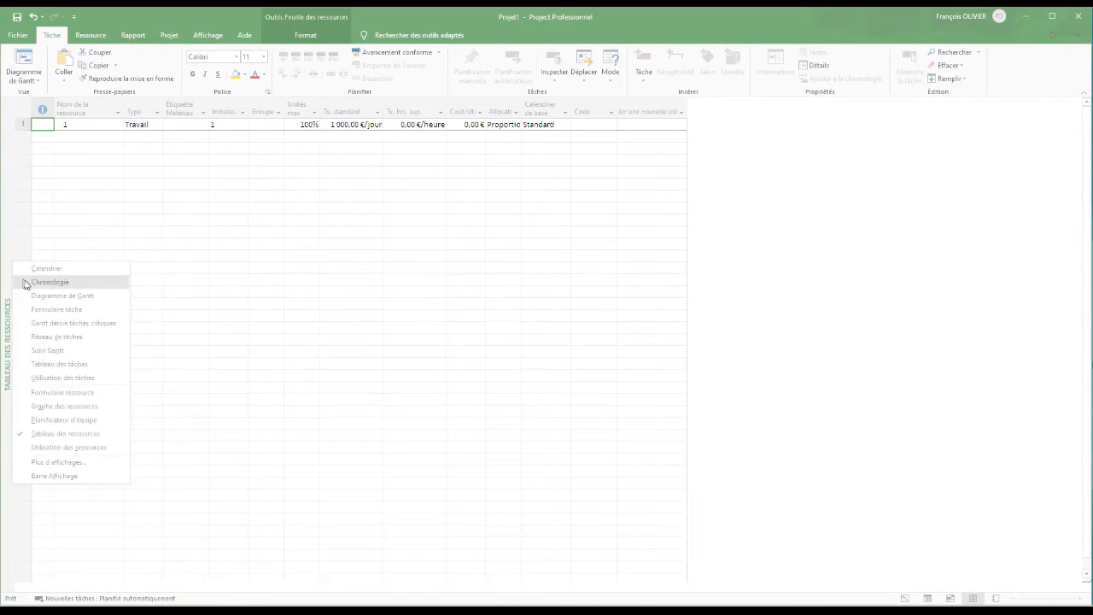
click(33, 294)
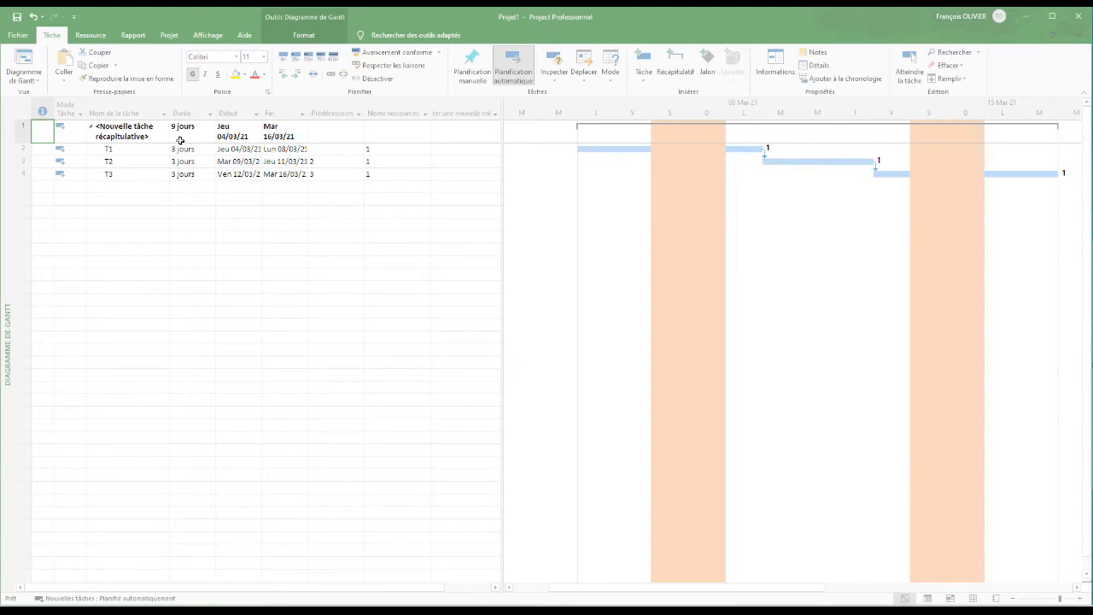
- Add the VP (planned value) field as a new column at the end of the task table
click(450, 108)
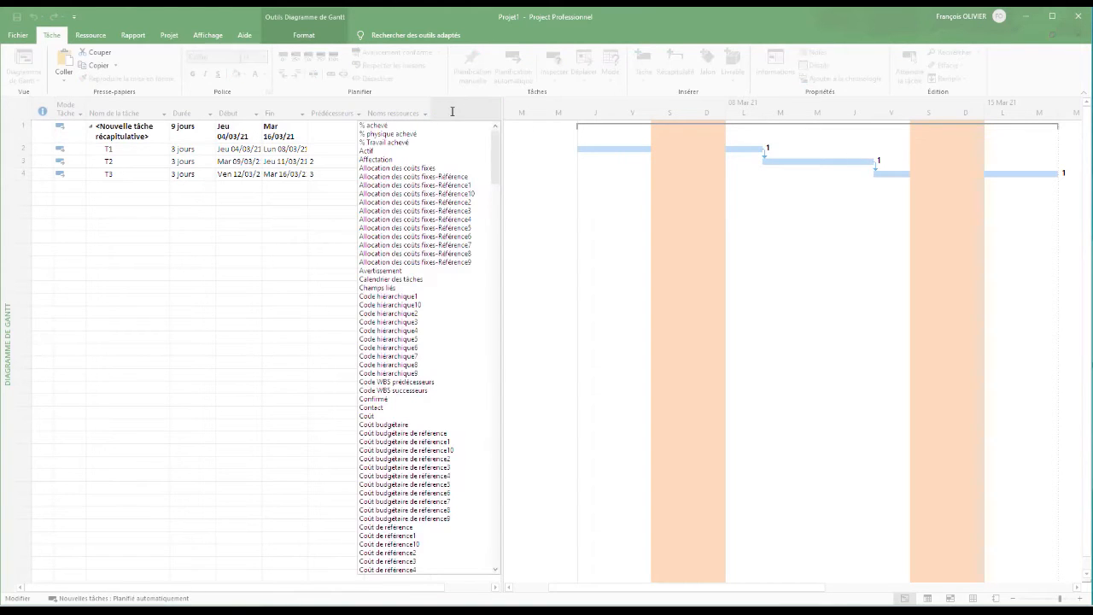
drag(496, 151, 495, 552)
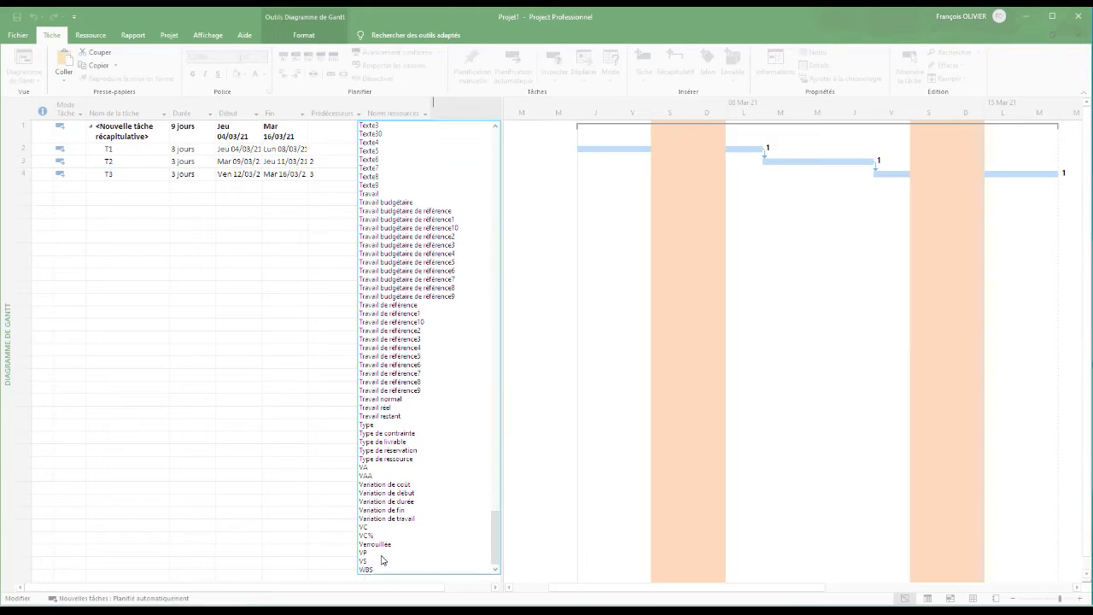
click(365, 553)
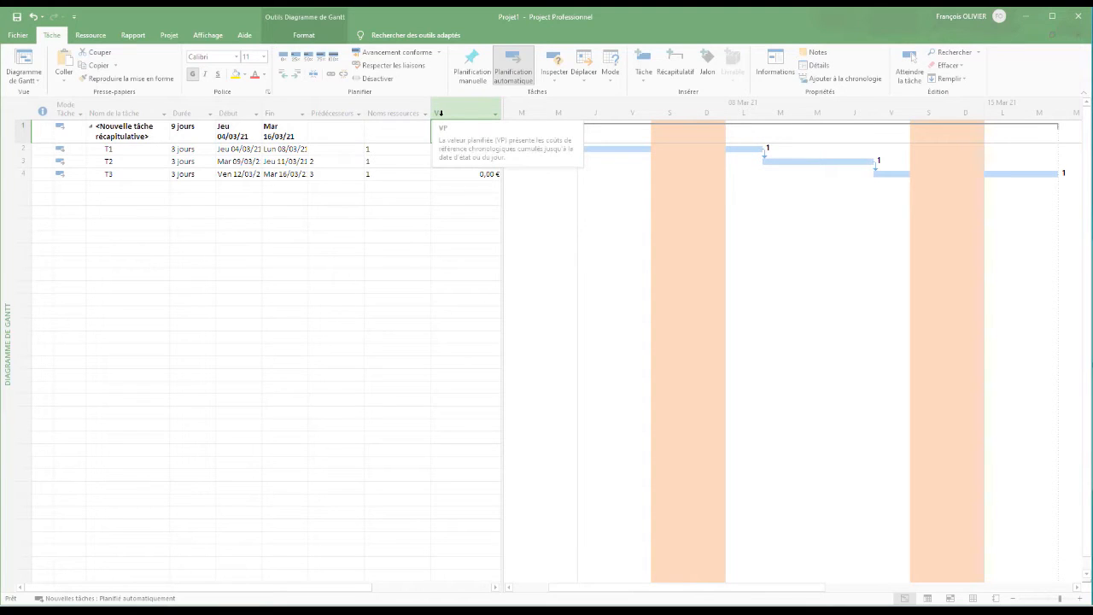
click(324, 197)
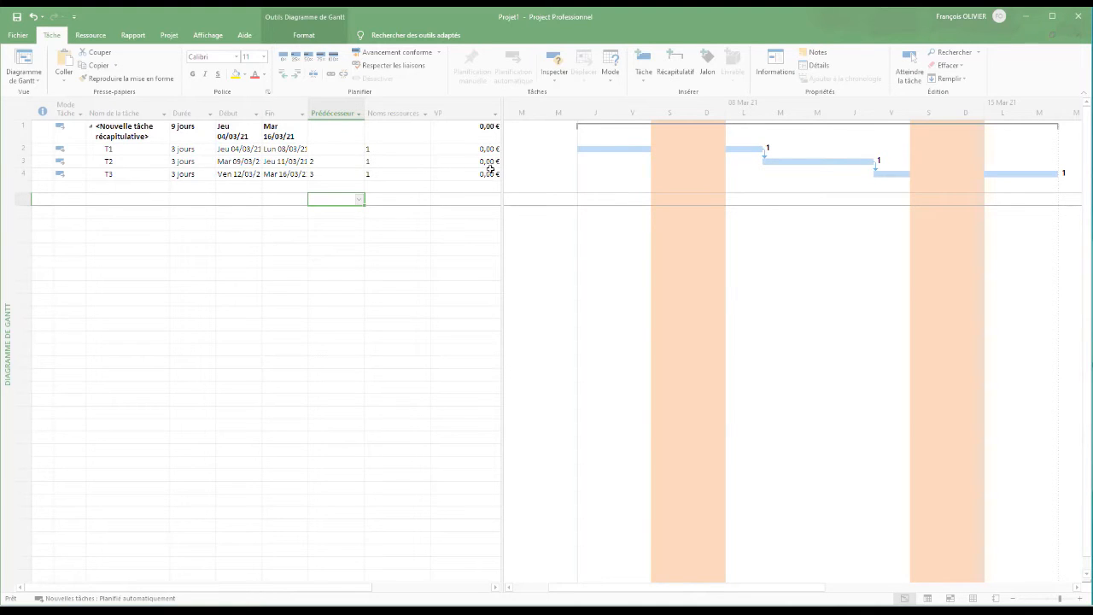
- Review the project statistics for current and baseline duration, work and cost, and close them
click(169, 37)
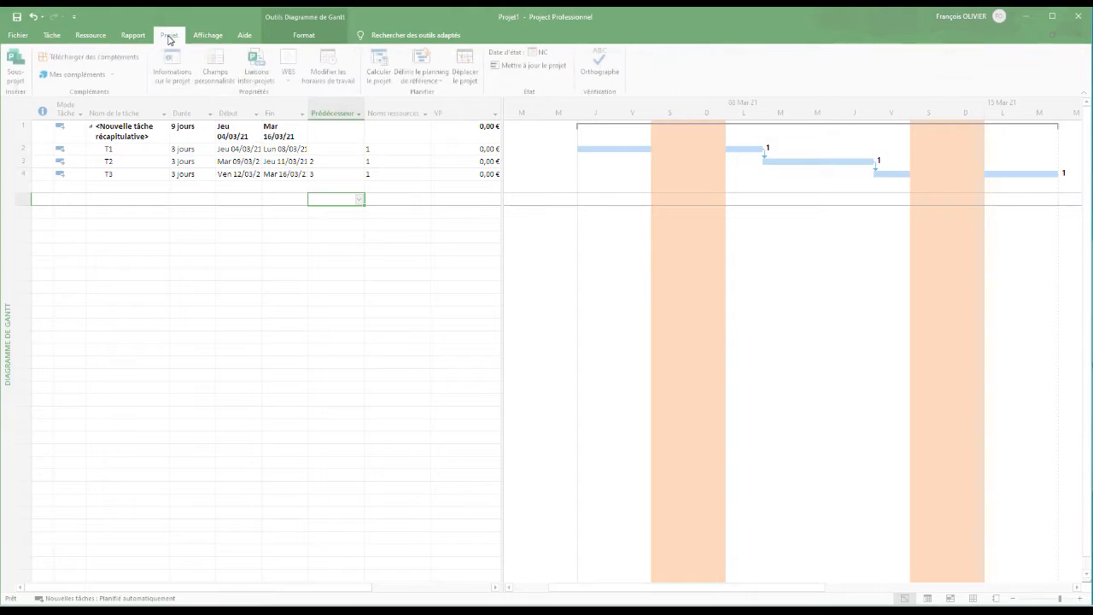
click(178, 78)
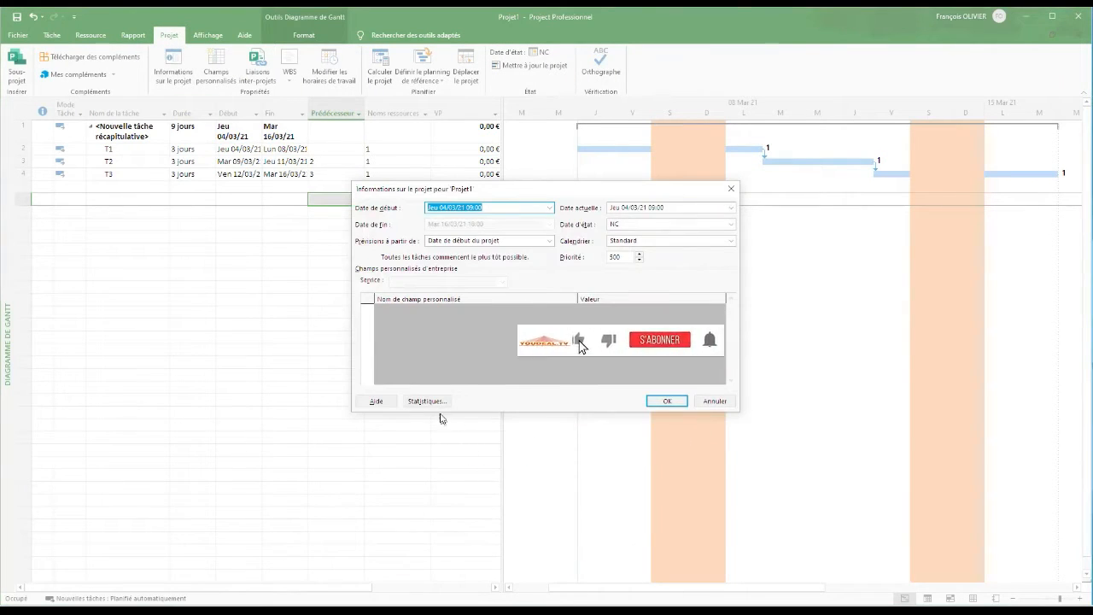
click(438, 399)
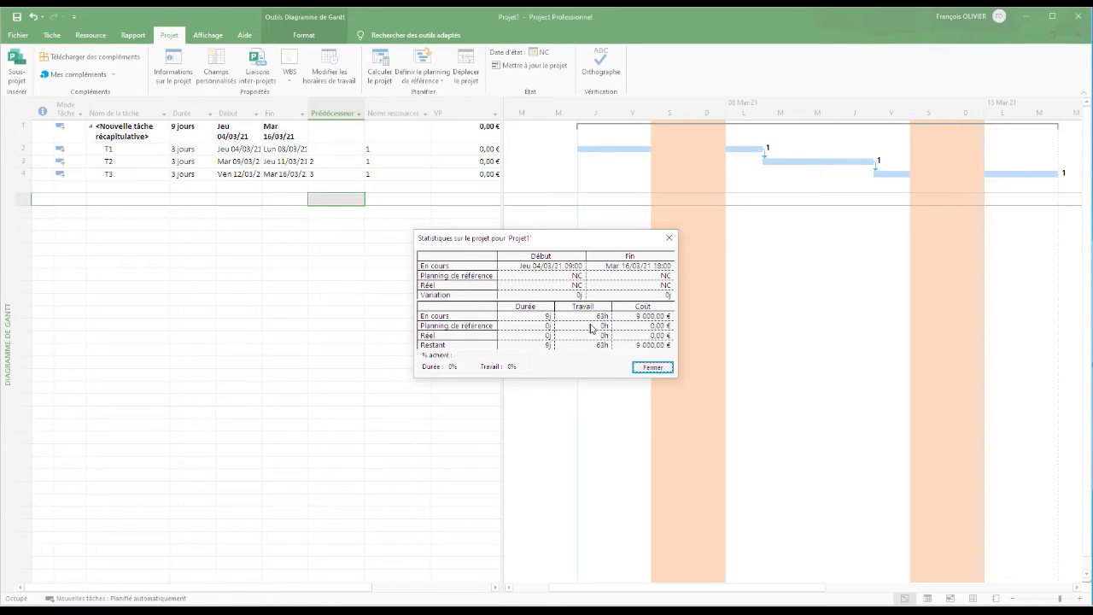
click(651, 368)
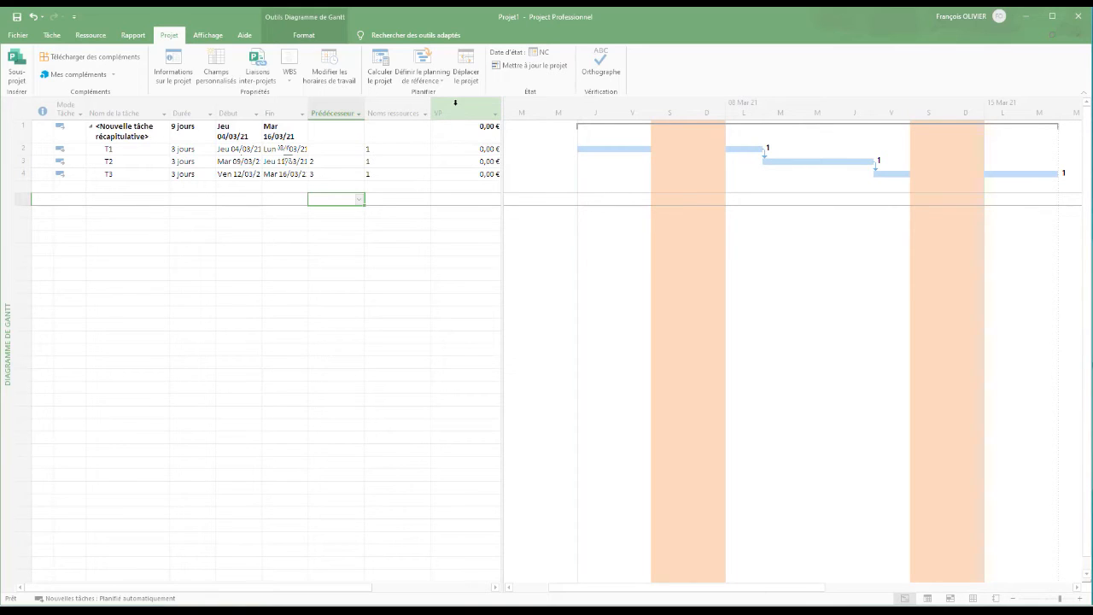
- Set the project's status date to 10/03/2021 before any baseline is saved
click(547, 57)
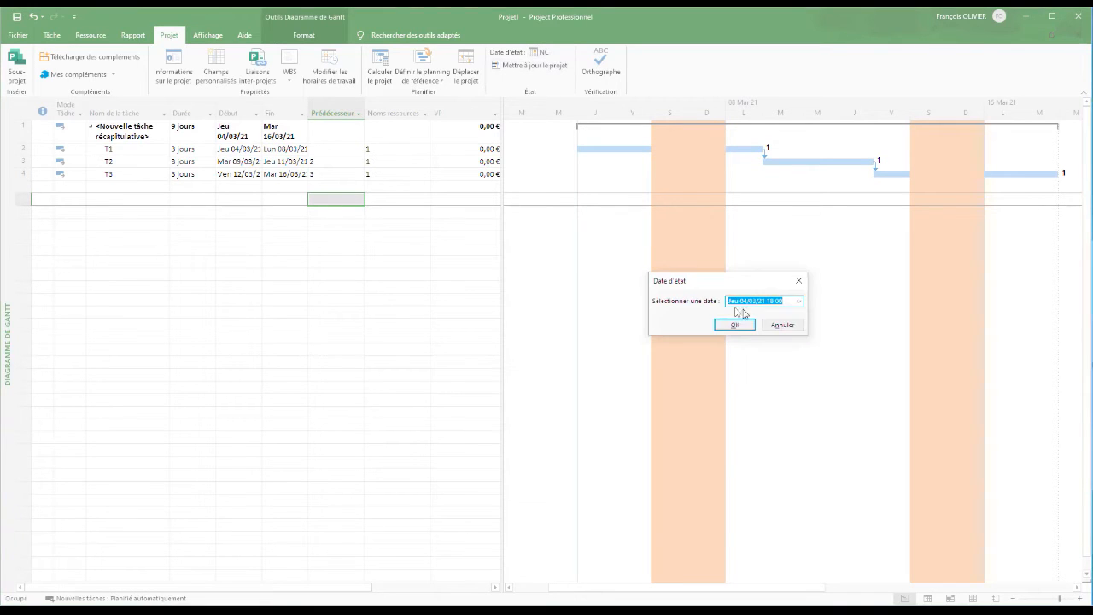
click(799, 303)
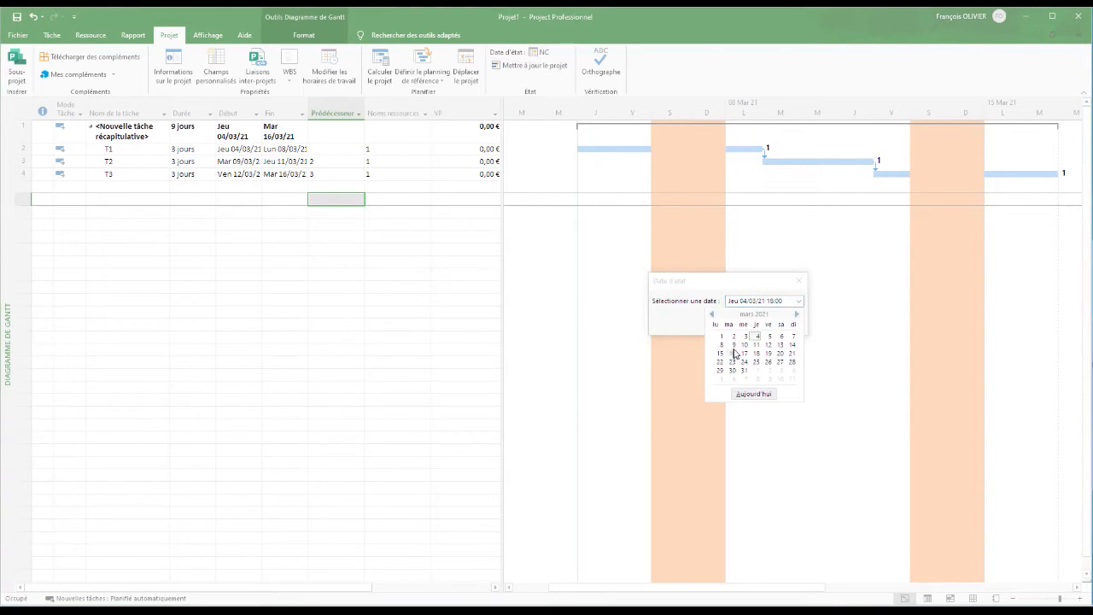
click(744, 345)
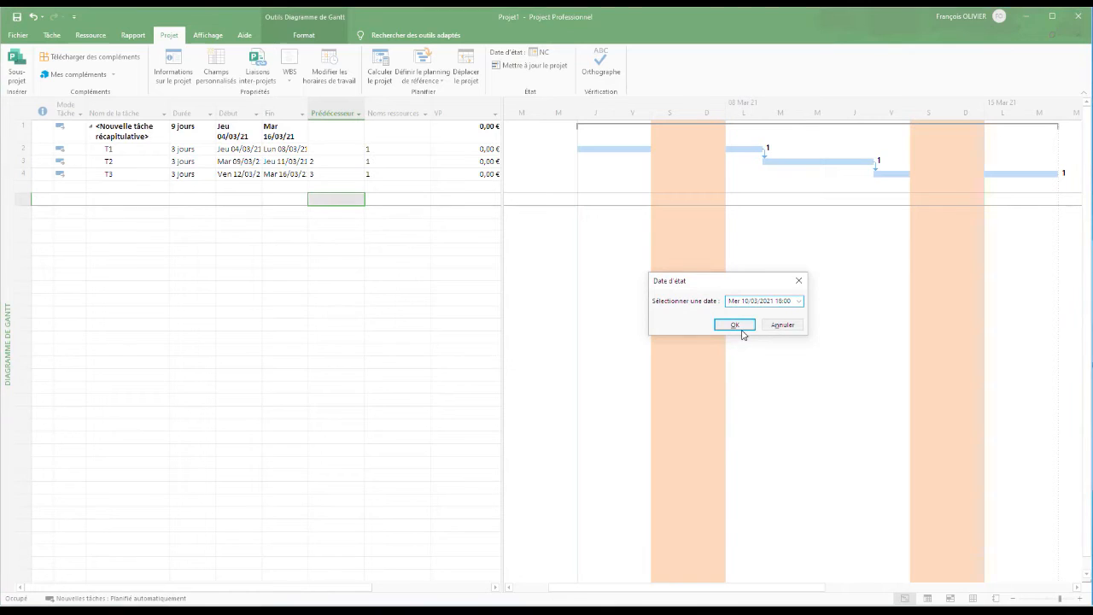
click(736, 325)
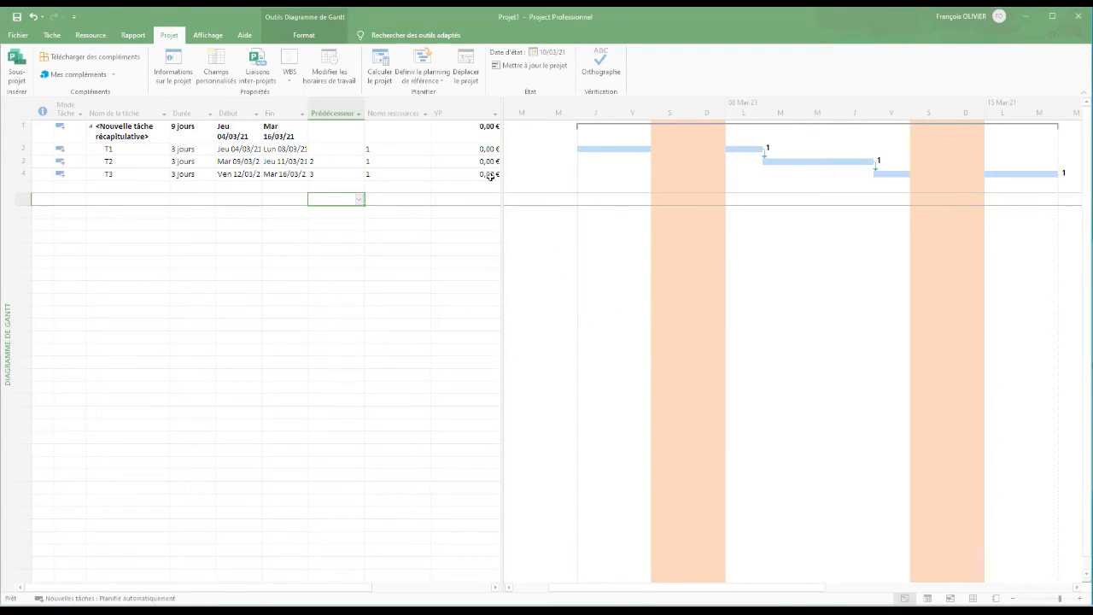
- Reset the project's status date to NC
click(546, 52)
text(nc)
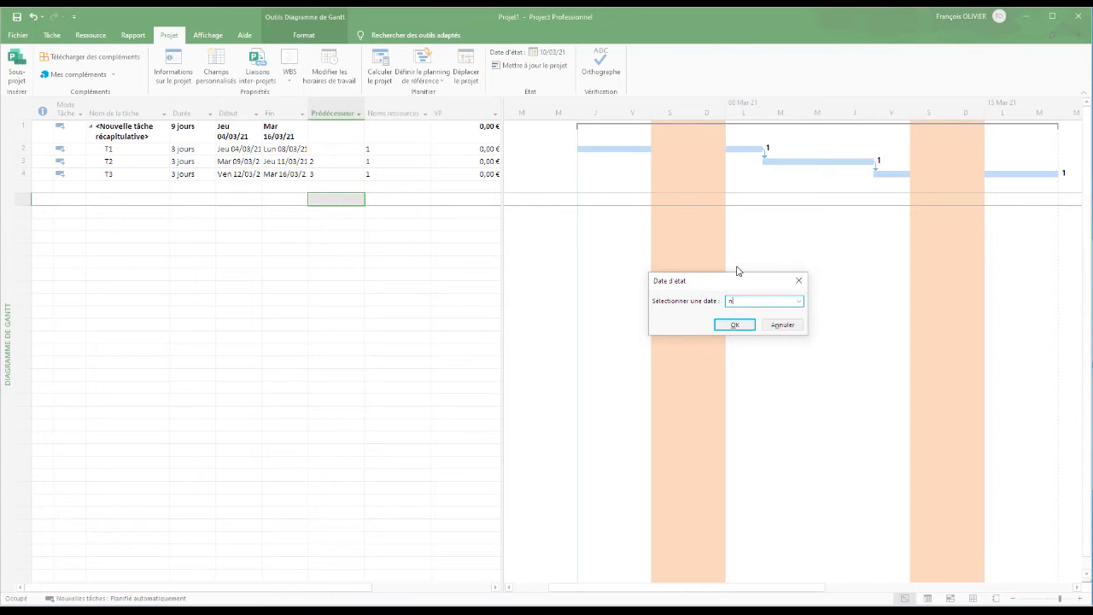
click(751, 328)
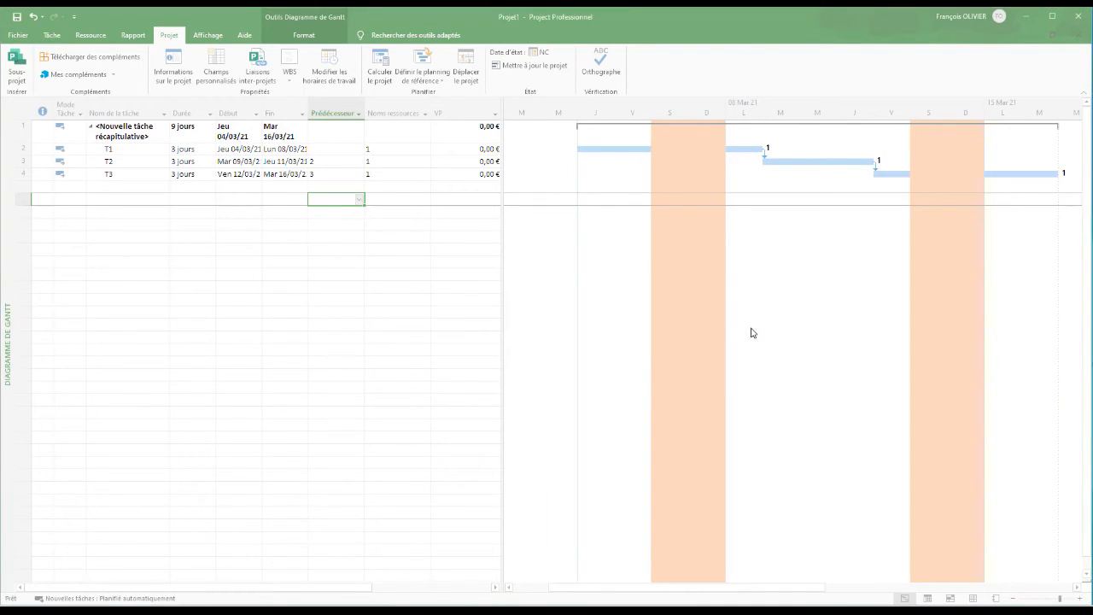
- Save the baseline "Planning de référence" for the entire project
click(433, 79)
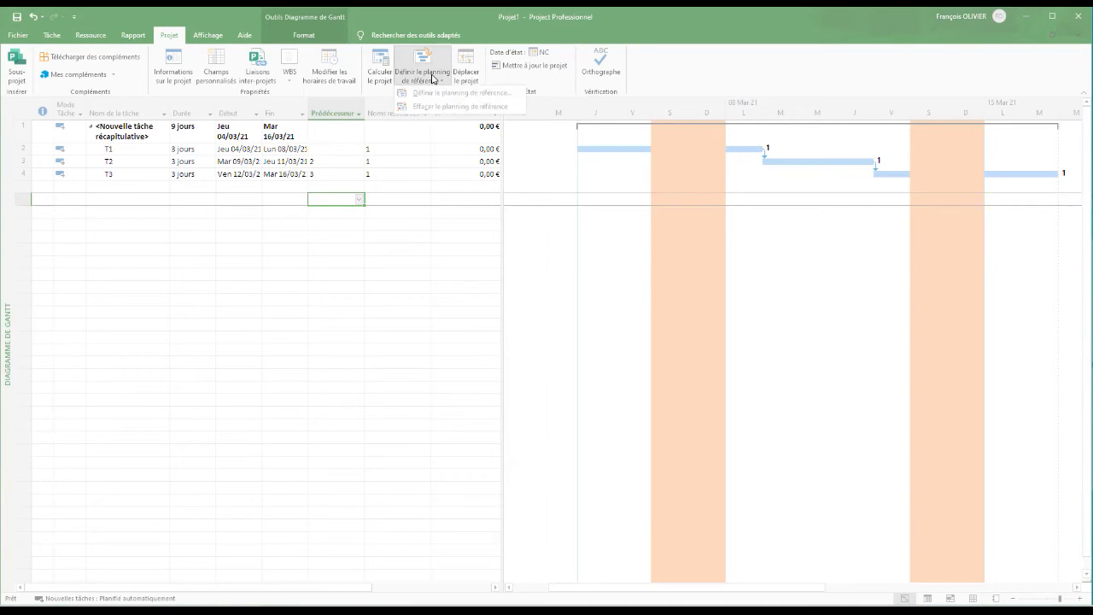
click(438, 96)
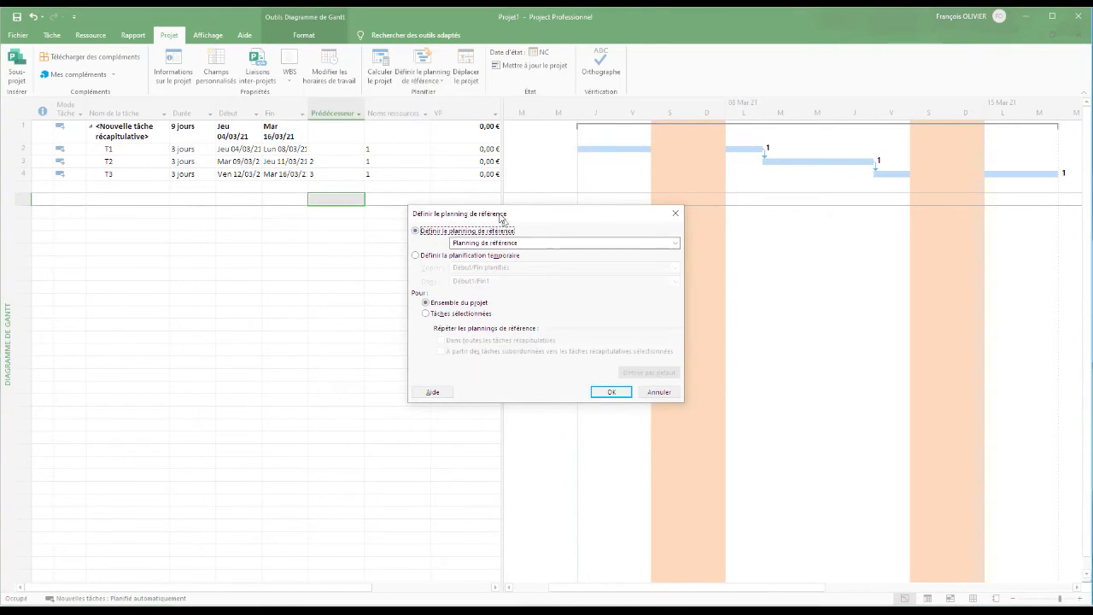
click(672, 244)
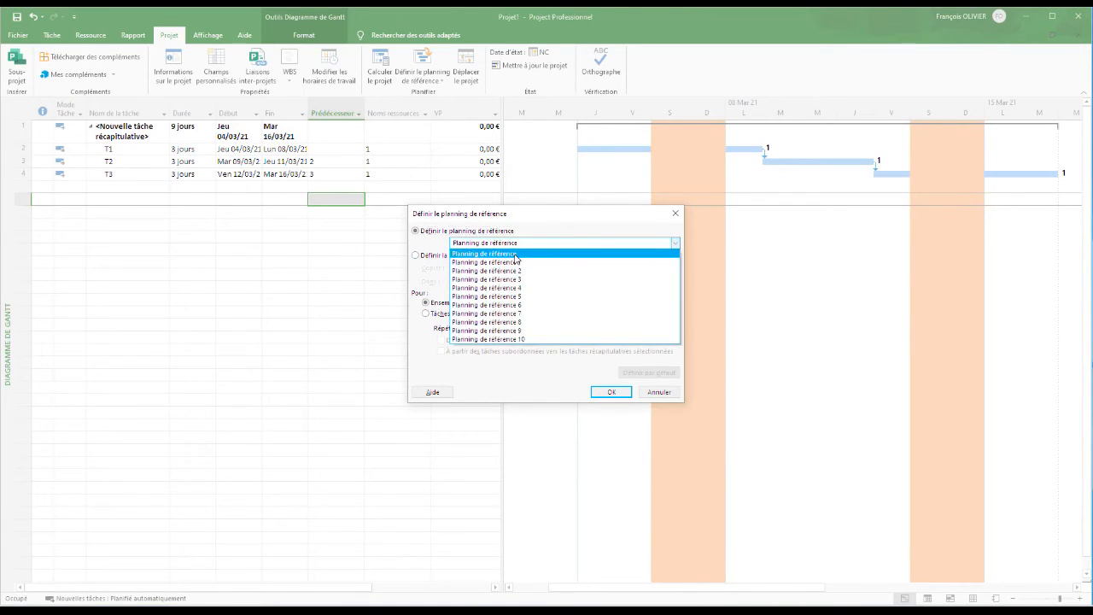
click(516, 256)
click(608, 392)
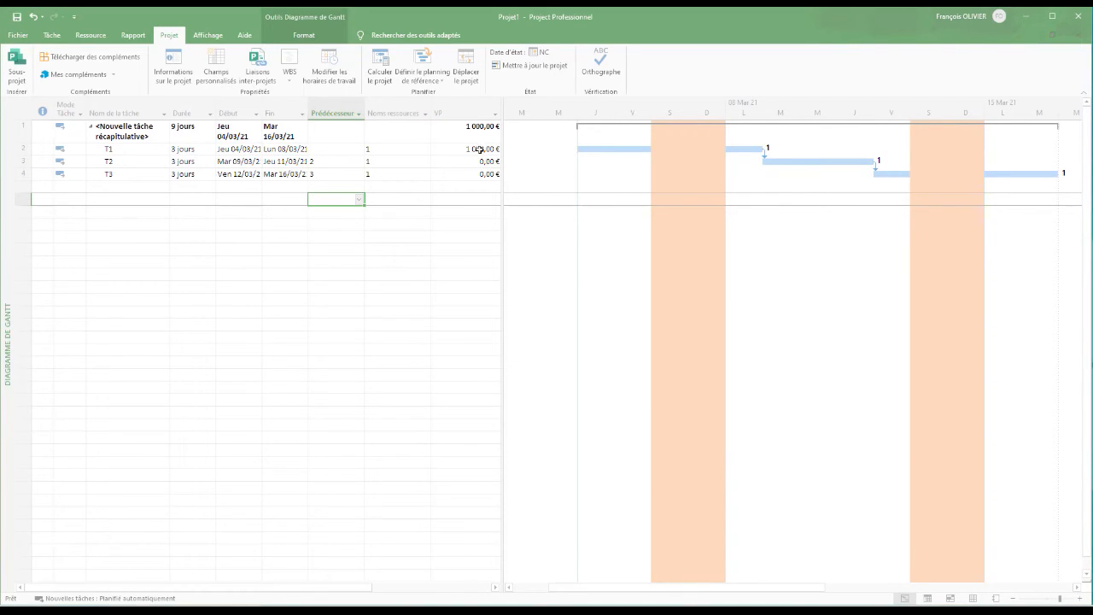
- Set the project's status date to Friday 05/03/2021 to recalculate the planned values
click(541, 57)
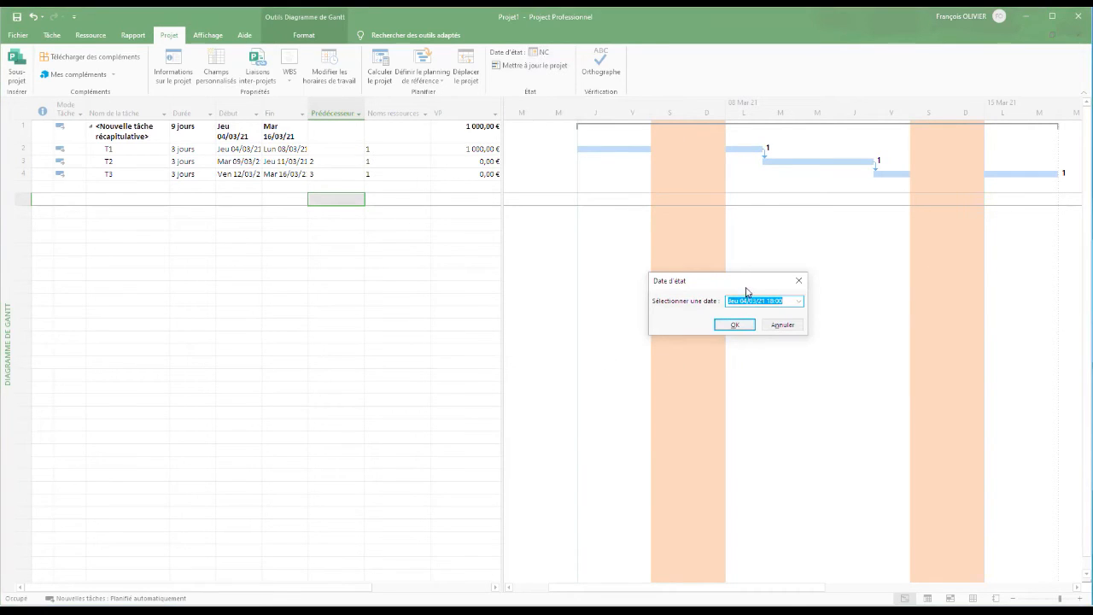
drag(749, 283, 500, 257)
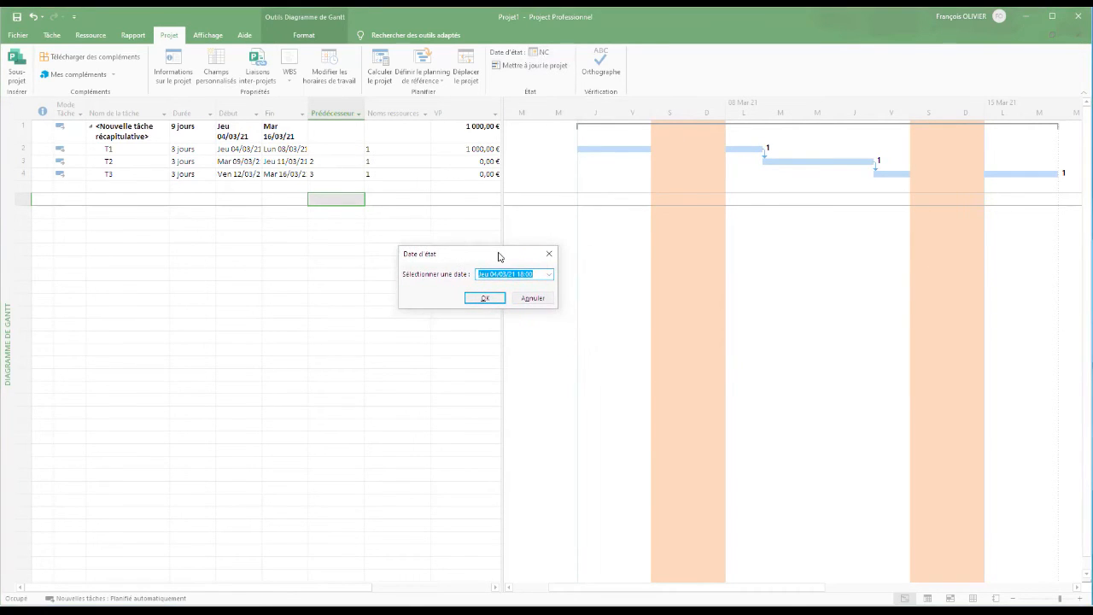
click(550, 274)
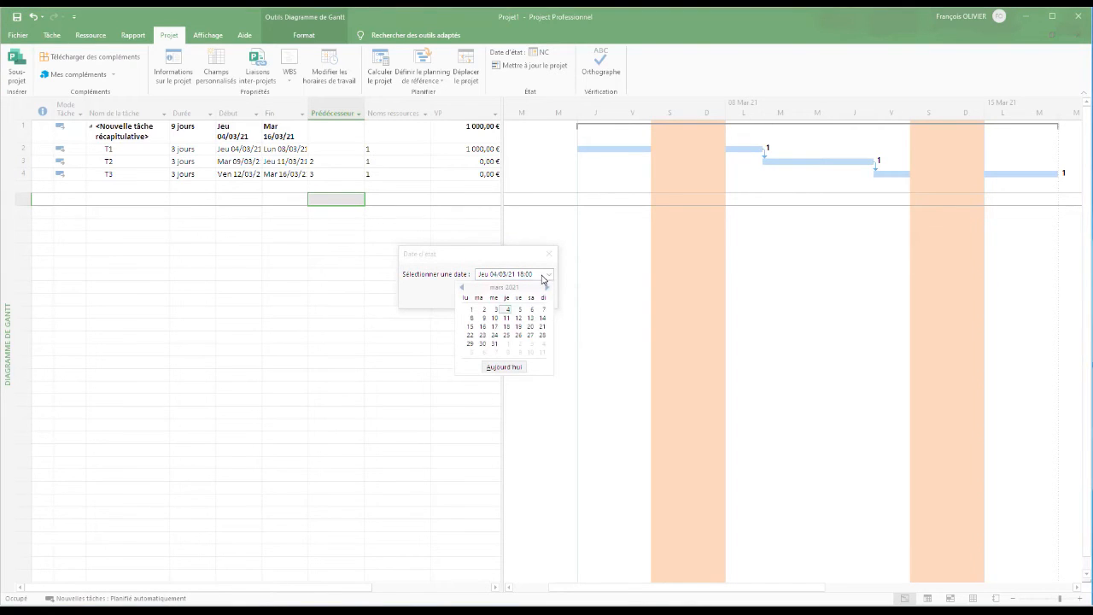
click(521, 310)
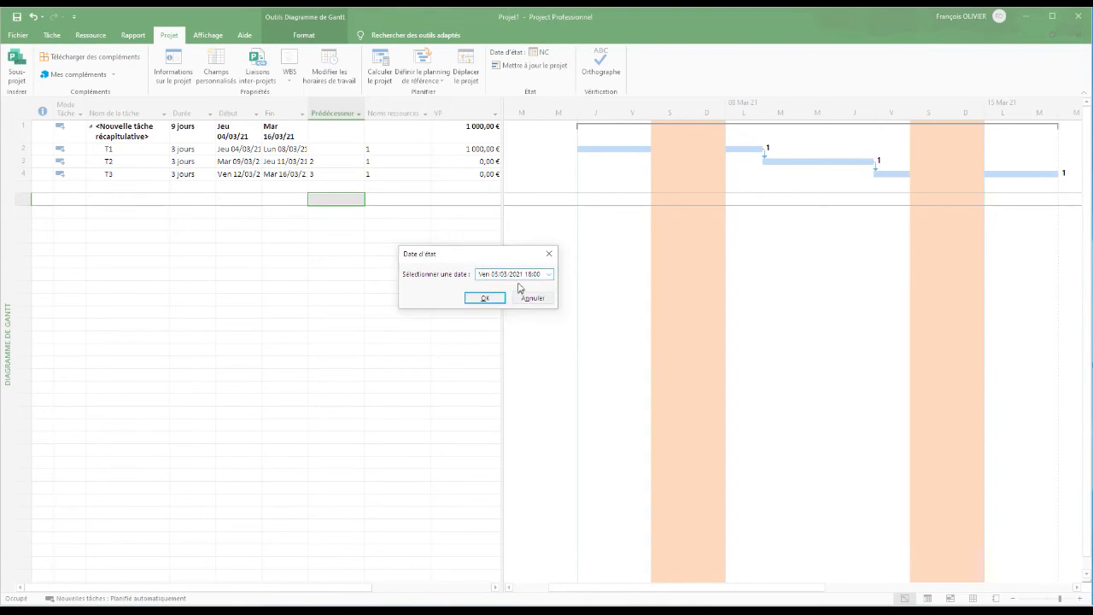
click(485, 298)
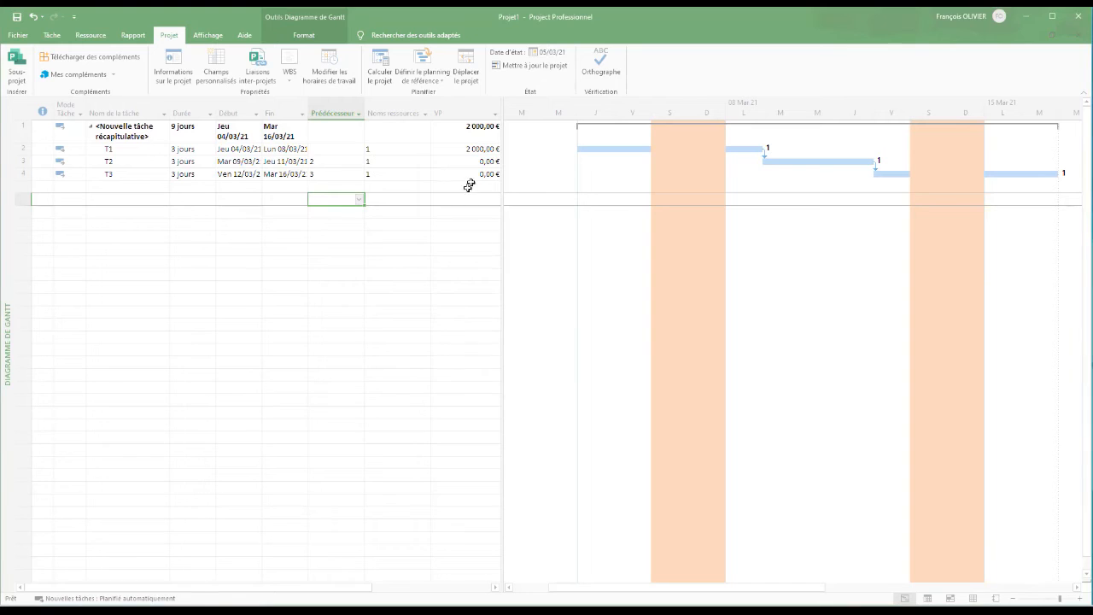
- Change the status date to 10/03/2021 and check the planned value of each task
click(560, 53)
click(800, 301)
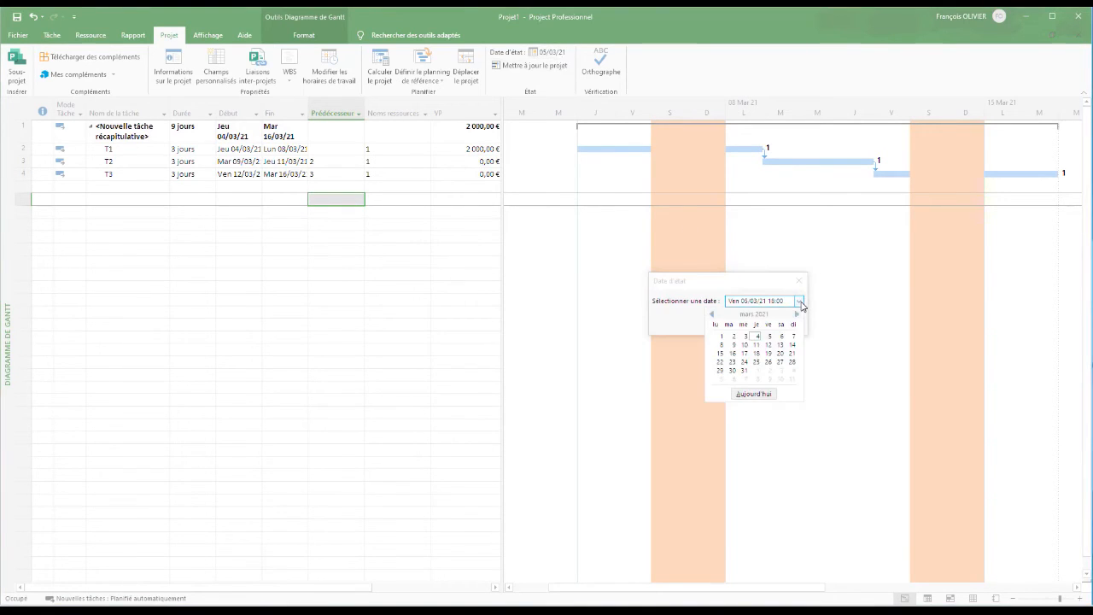
click(744, 345)
click(739, 325)
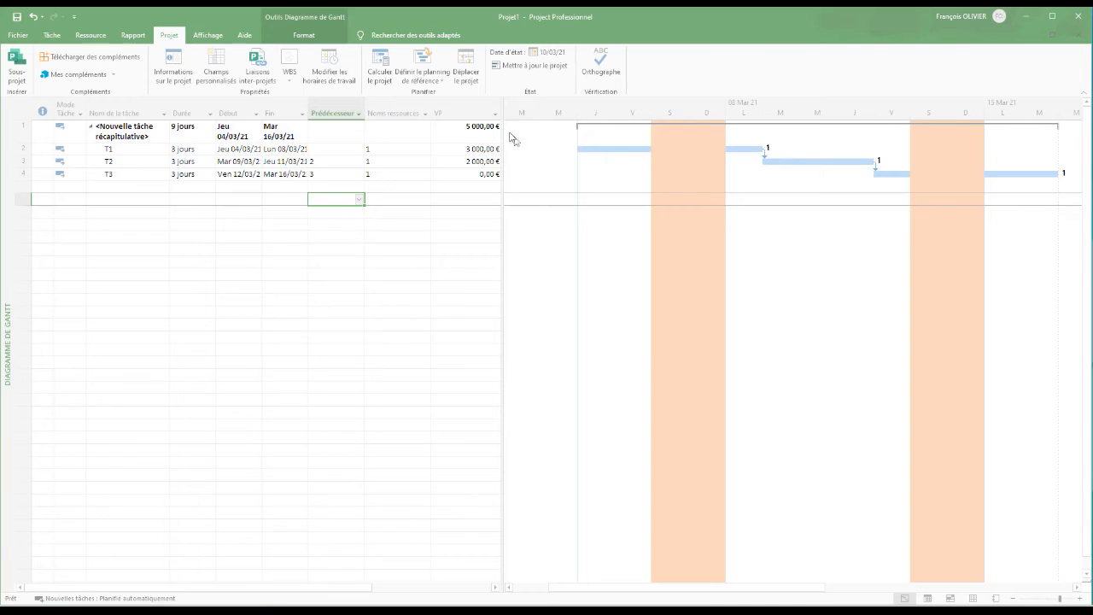
- Move the status date to the project's end date, Tuesday 16/03/2021
click(551, 53)
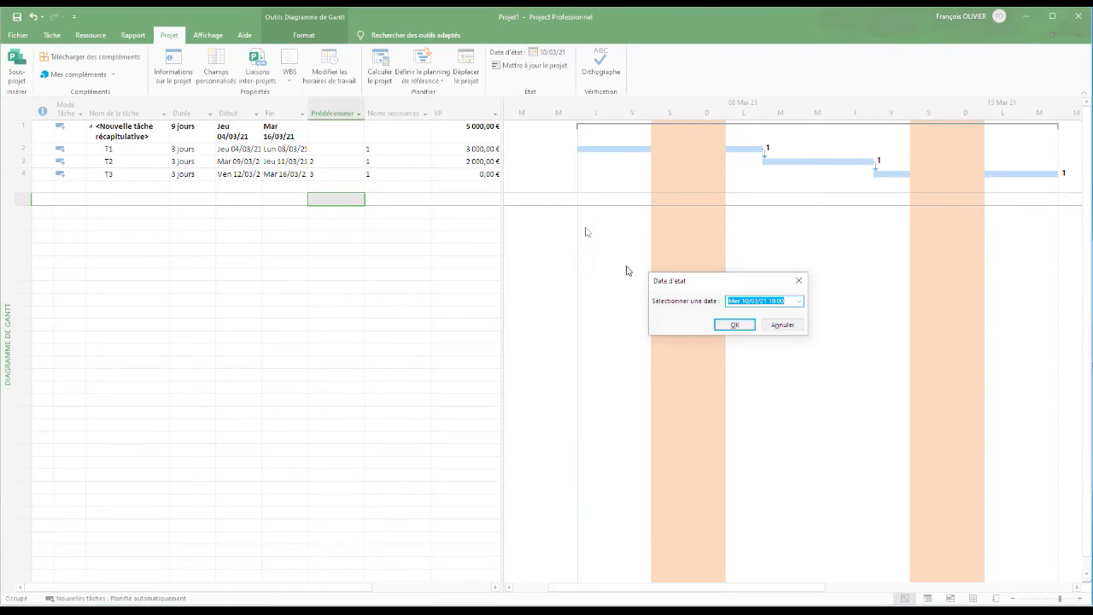
click(799, 301)
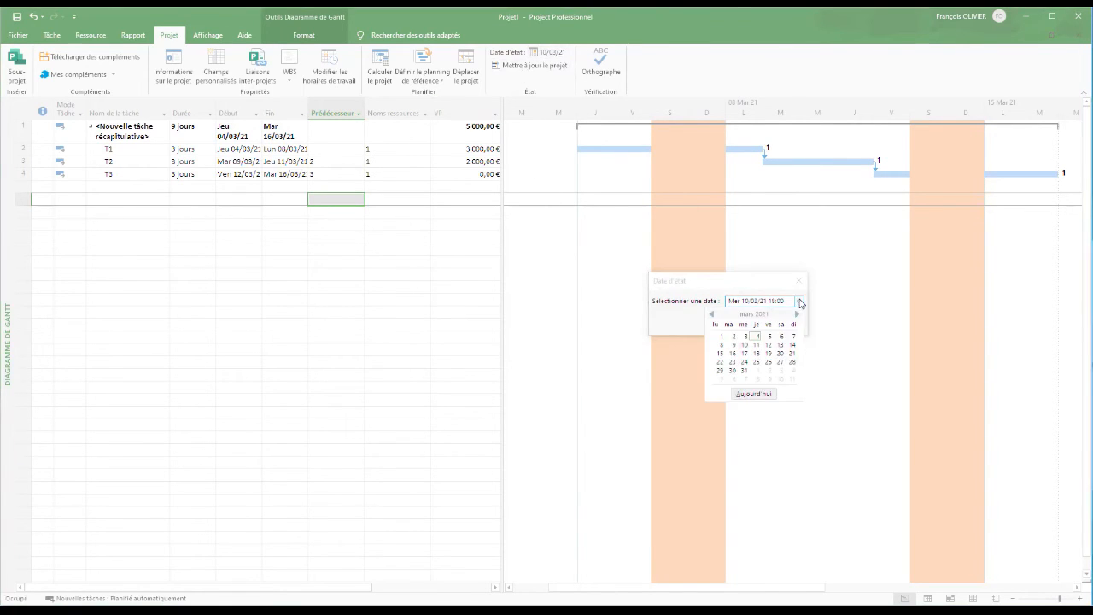
click(732, 354)
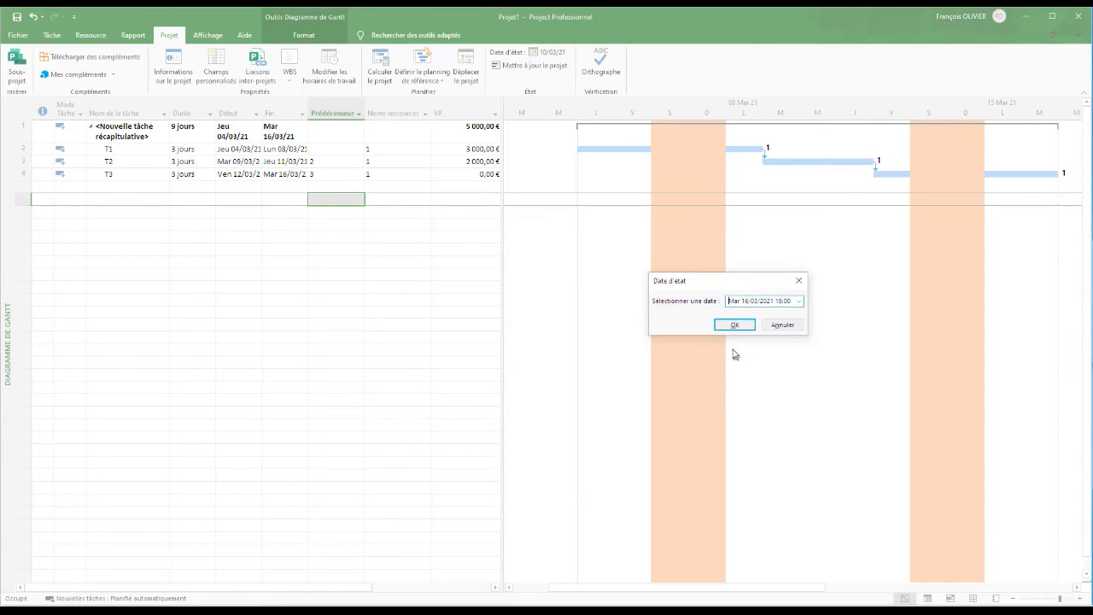
click(735, 324)
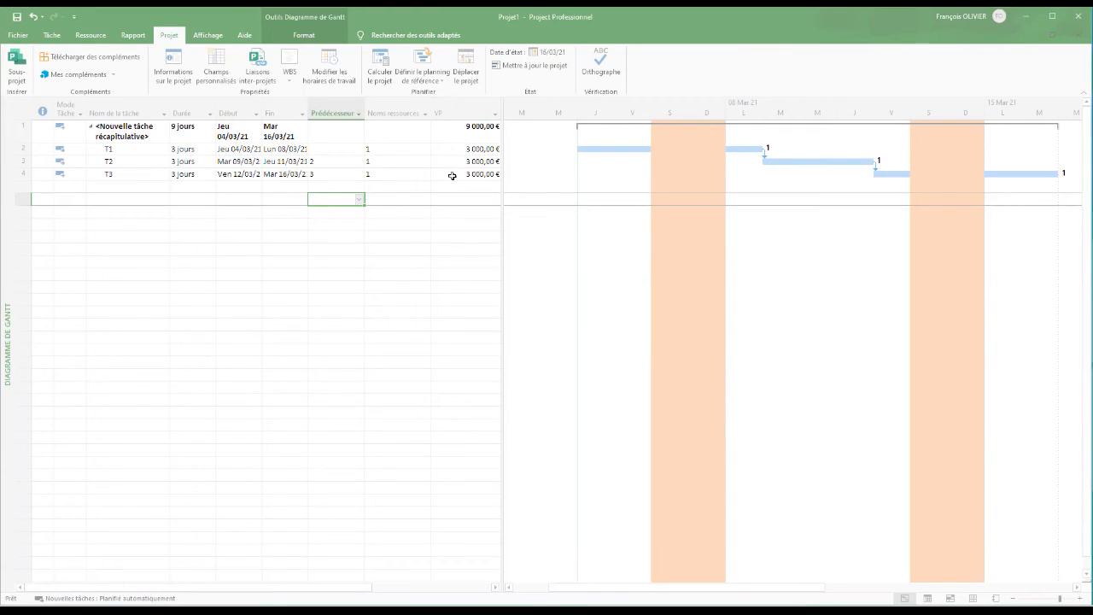
- Set the project's status date to Tuesday 09/03/2021 to recalculate the planned values in the VP column
right_click(464, 114)
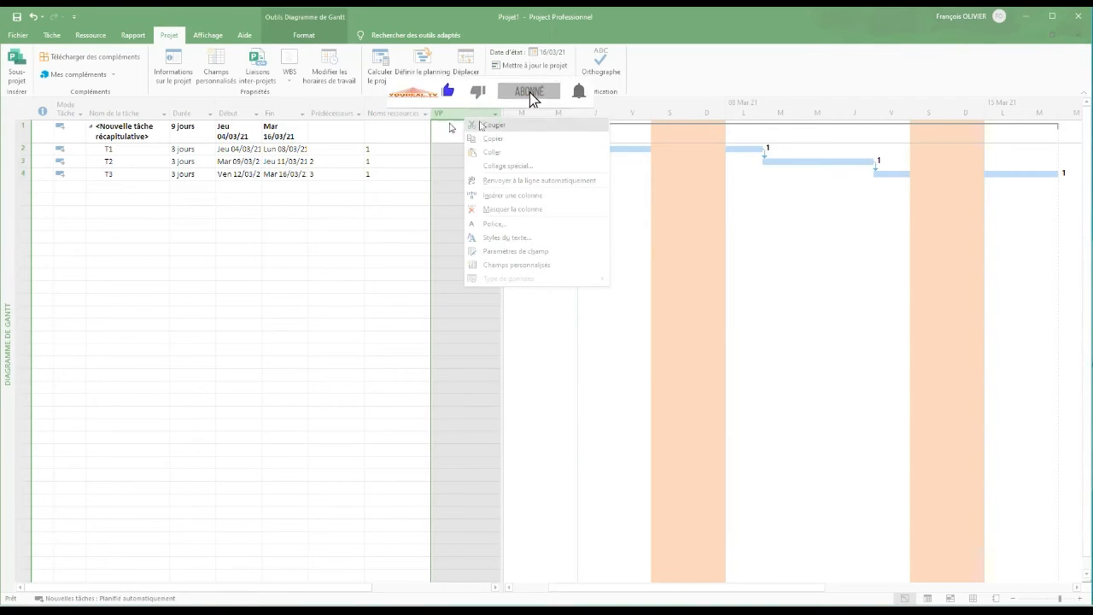
click(692, 75)
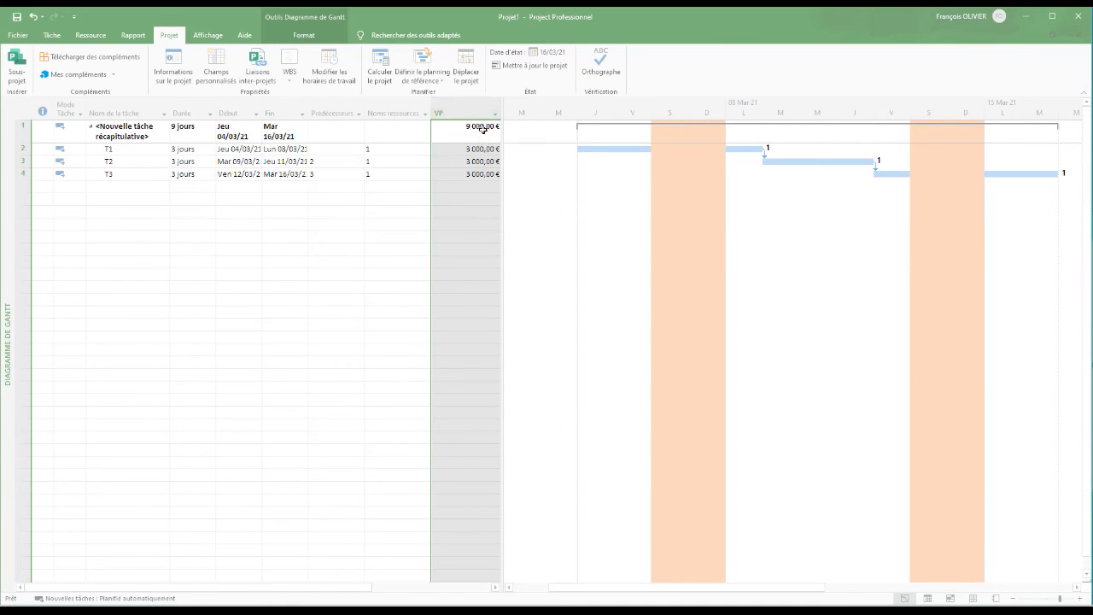
click(547, 52)
click(798, 302)
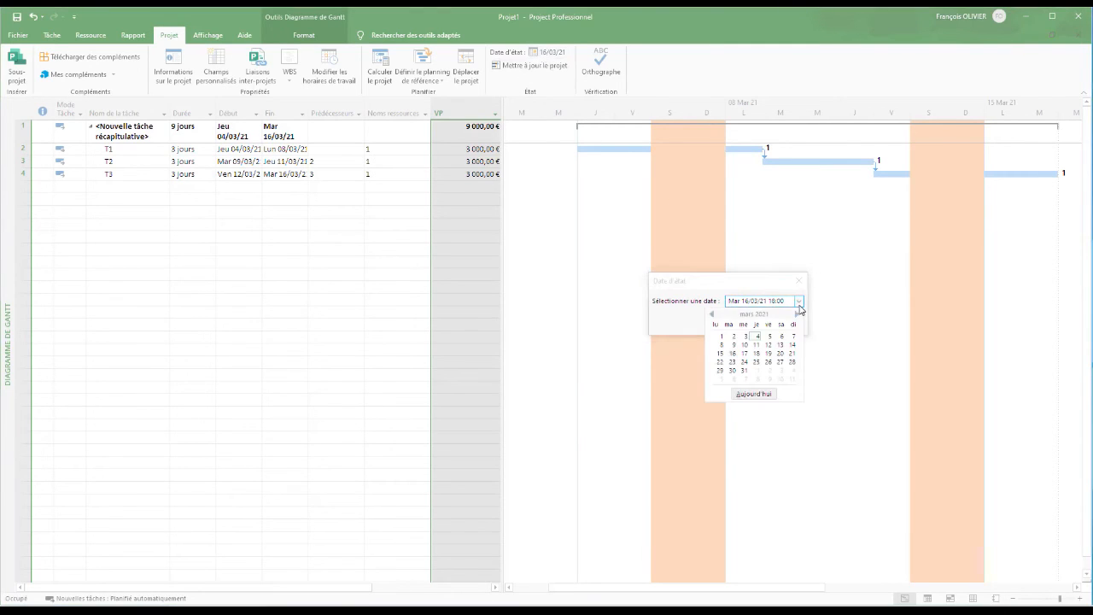
click(732, 345)
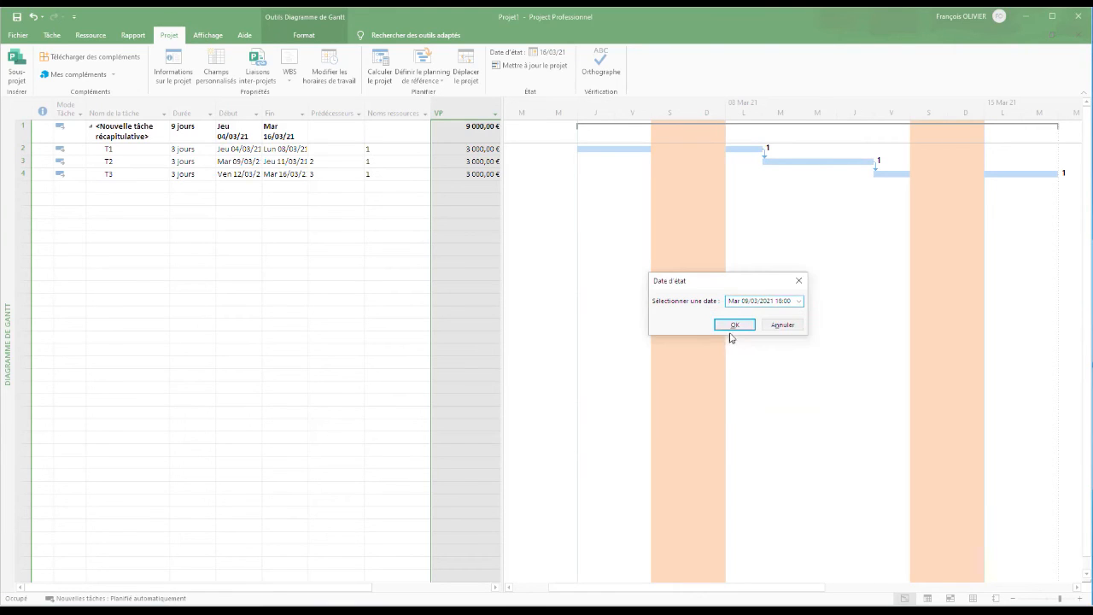
click(734, 325)
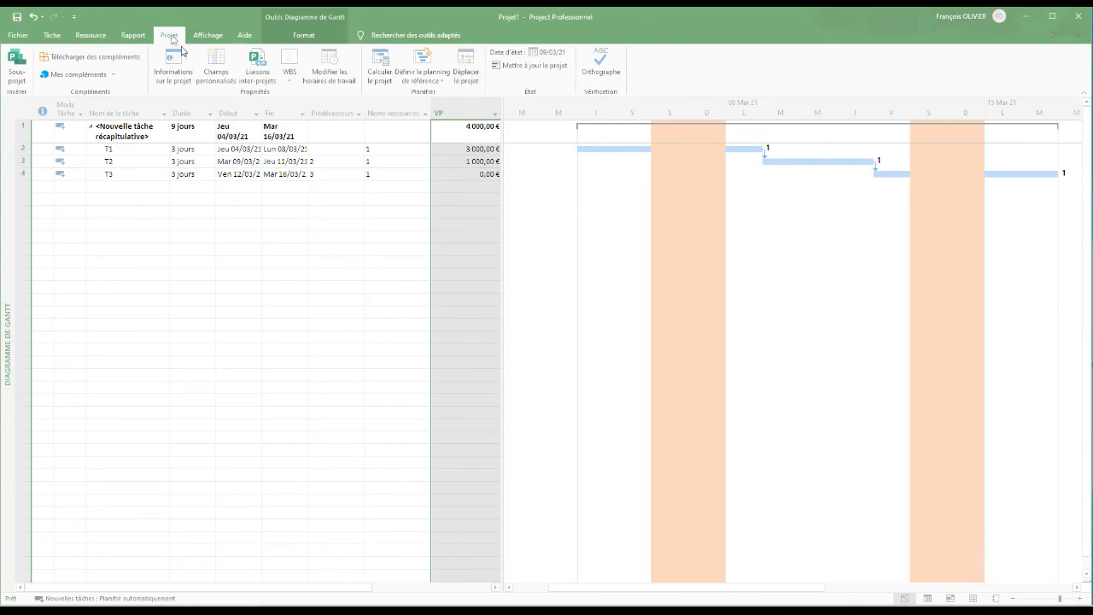
- Review the list of baselines that can be set for the entire project, without saving one
click(433, 81)
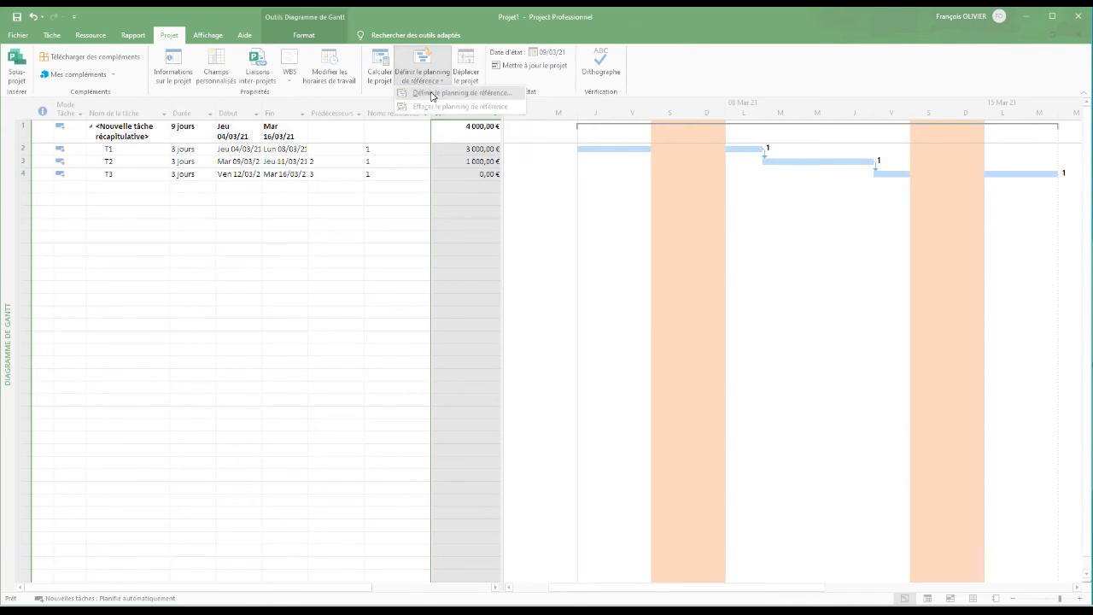
click(432, 93)
click(459, 244)
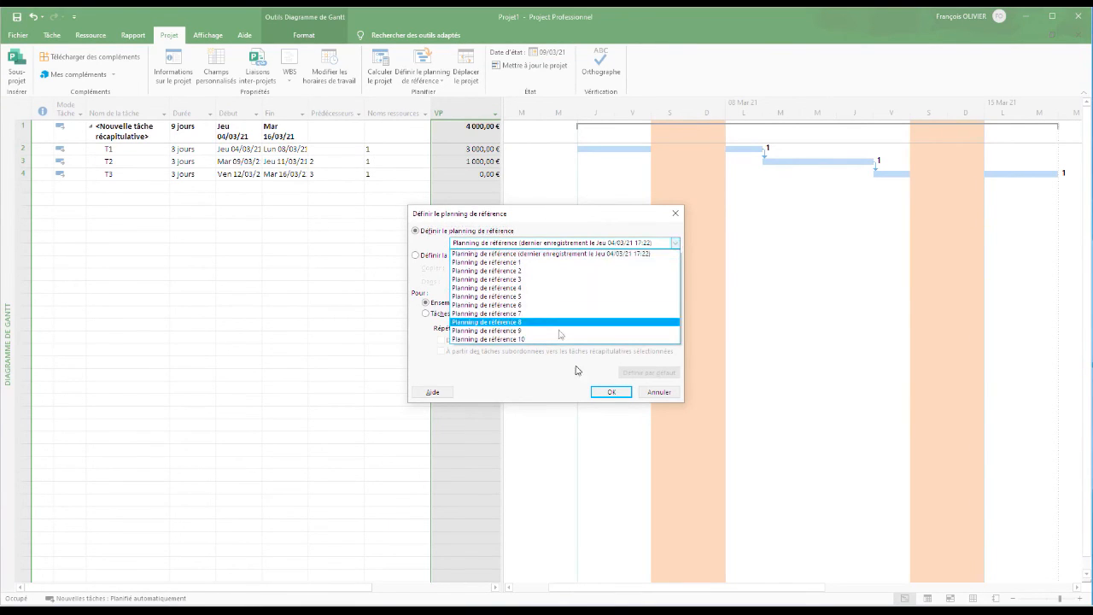
click(660, 394)
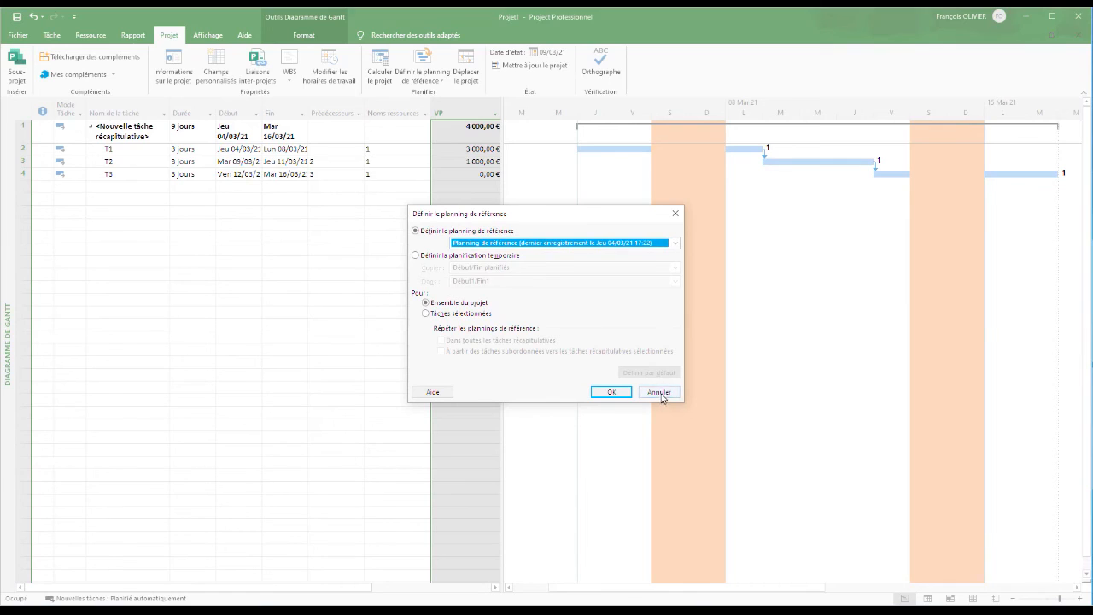
click(660, 393)
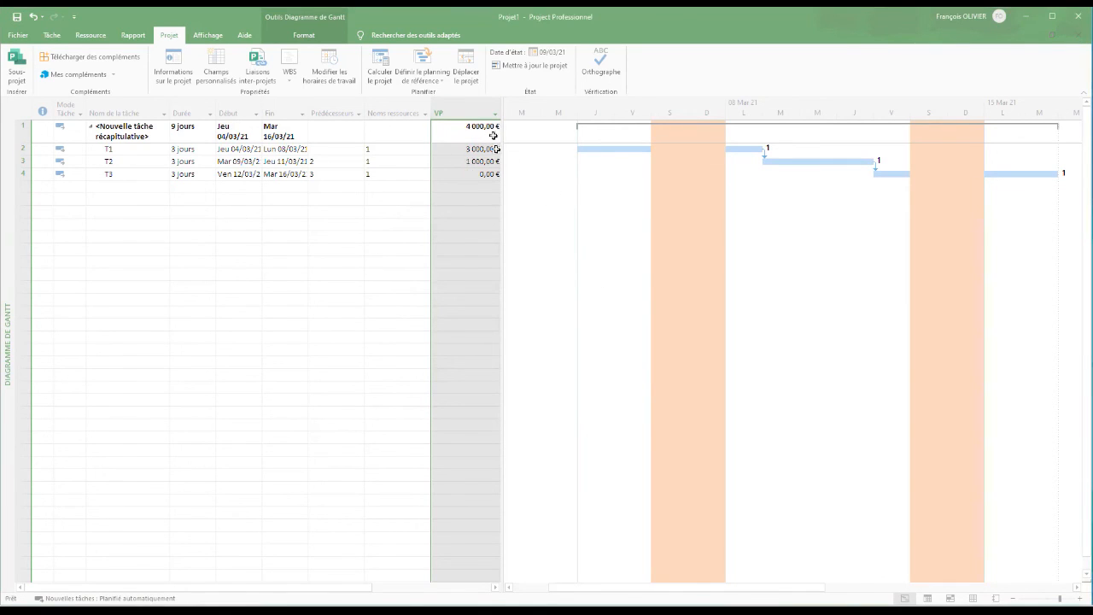
- View the project's status date setting and leave it without making a change
mouse_move(485, 112)
click(552, 57)
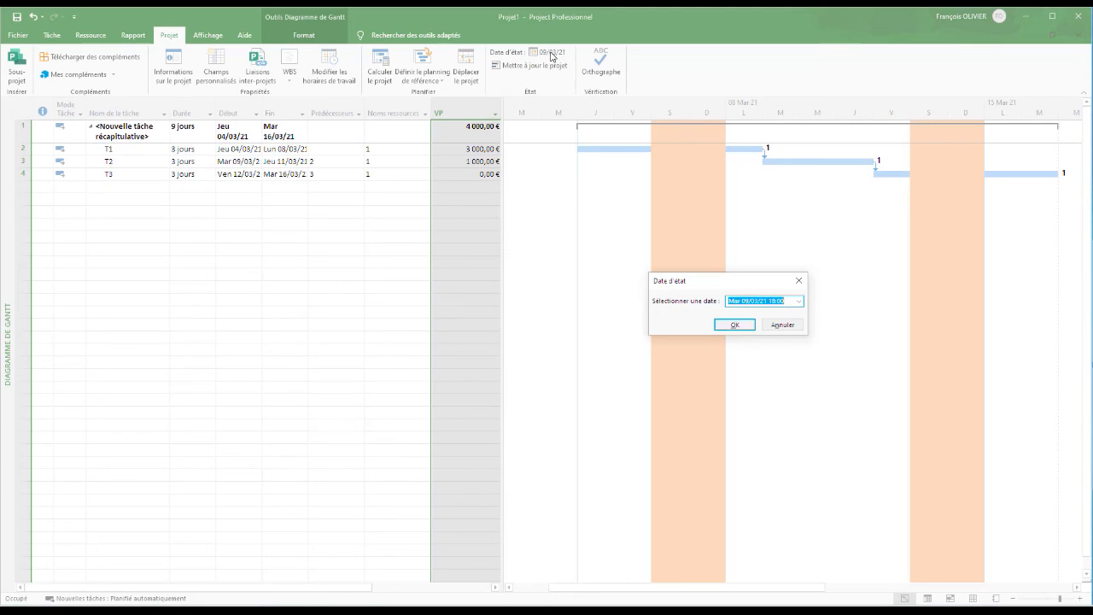
click(776, 326)
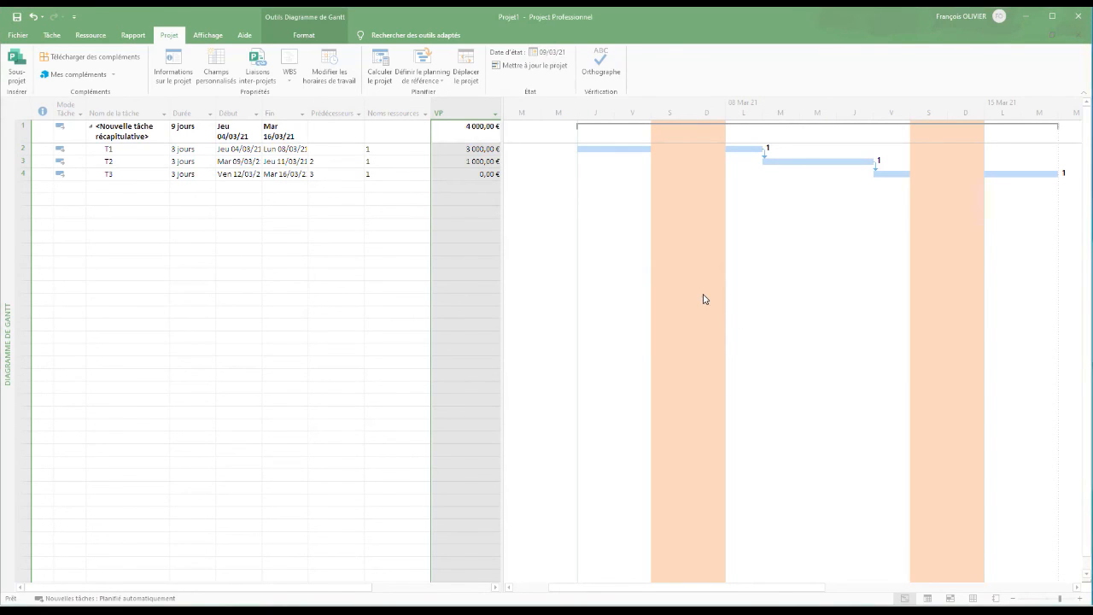